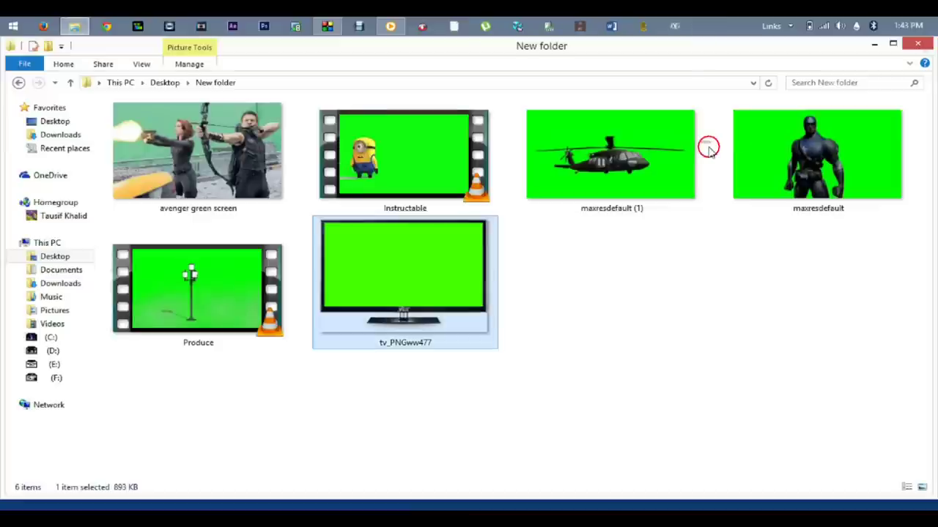
- Preview the maxresdefault (1) helicopter image and the Instructable minion video from the green screen folder
{"action": "double_click", "coordinate": [674, 155]}
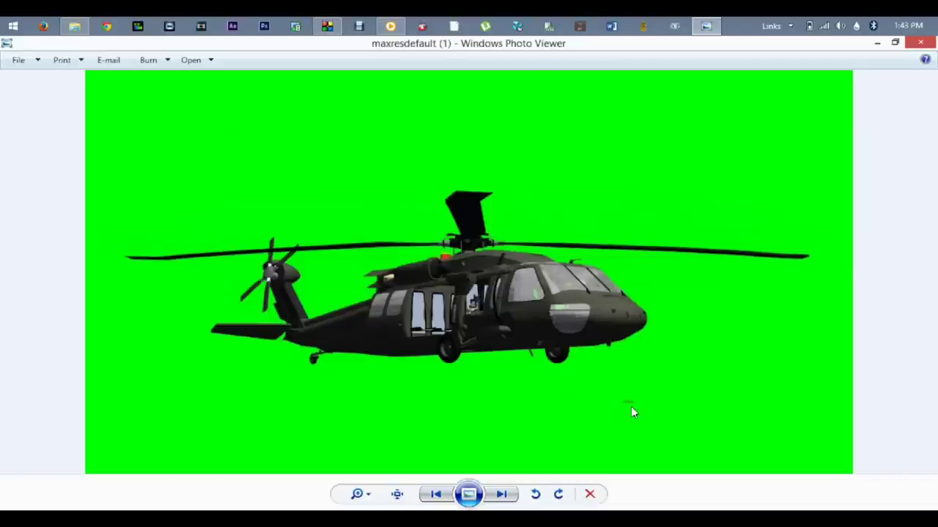
{"action": "left_click", "coordinate": [921, 42]}
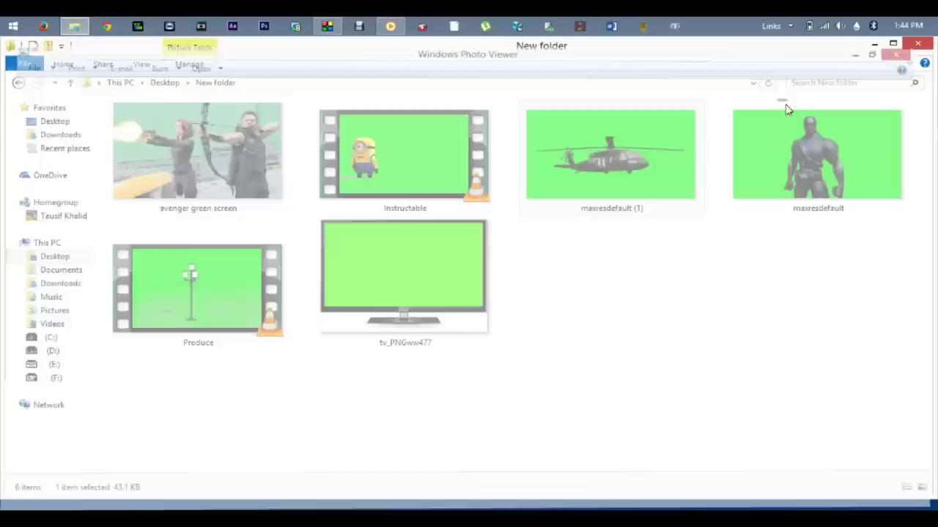
{"action": "left_click", "coordinate": [432, 173]}
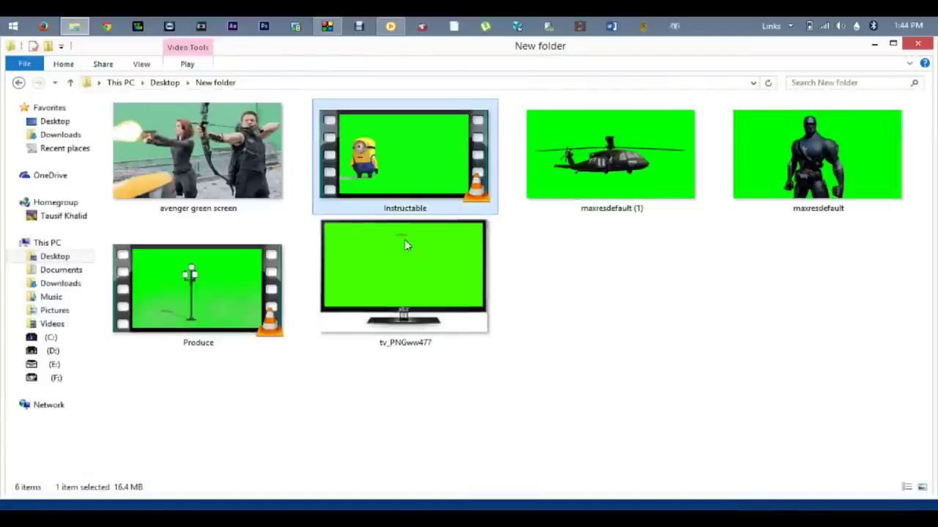
{"action": "left_click", "coordinate": [405, 245], "text": "ctrl"}
{"action": "key", "text": "Return"}
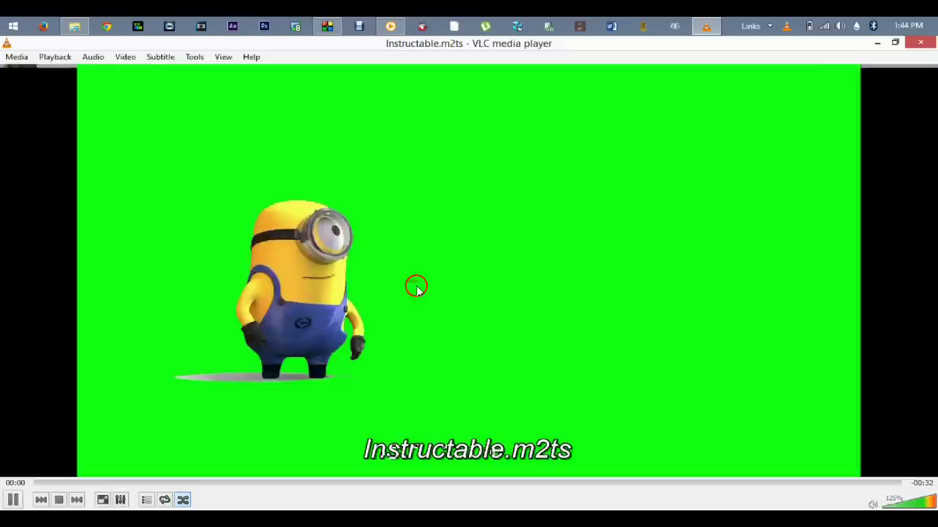
{"action": "double_click", "coordinate": [271, 334]}
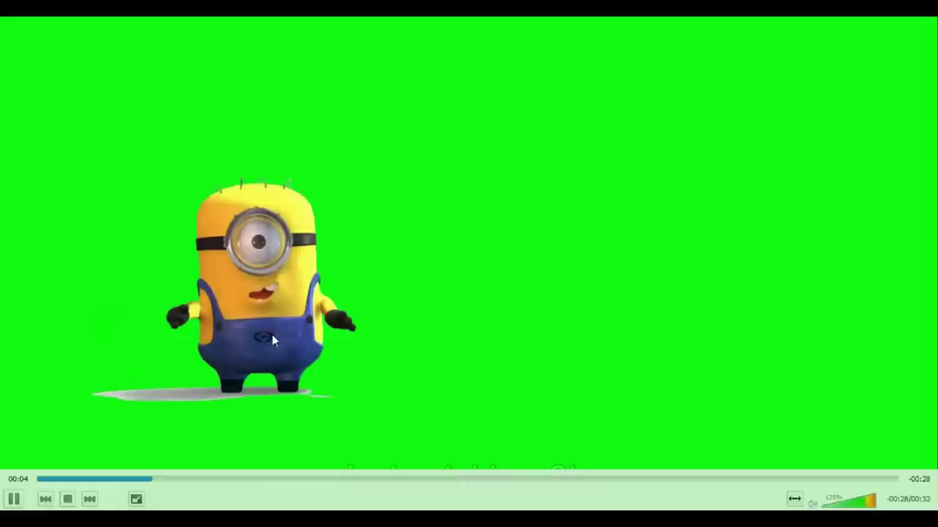
{"action": "double_click", "coordinate": [873, 82]}
{"action": "left_click", "coordinate": [921, 40]}
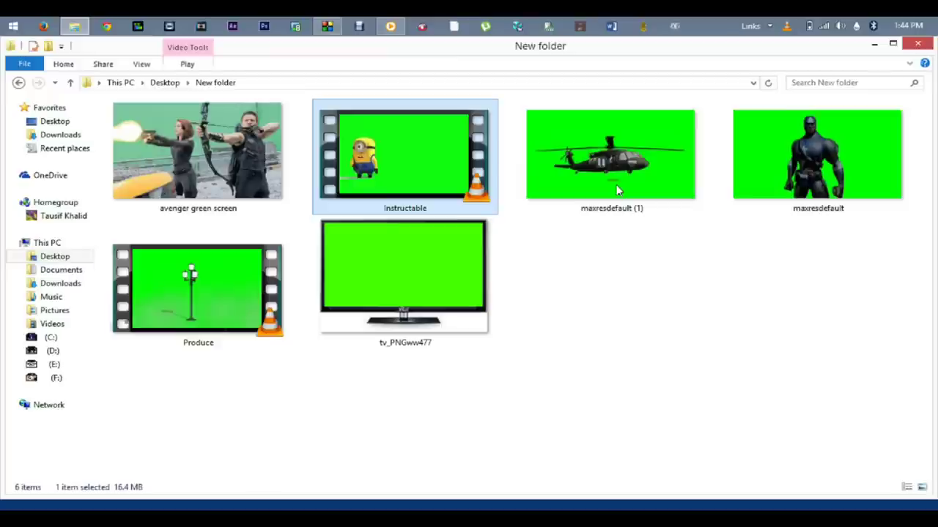
{"action": "left_click", "coordinate": [606, 239]}
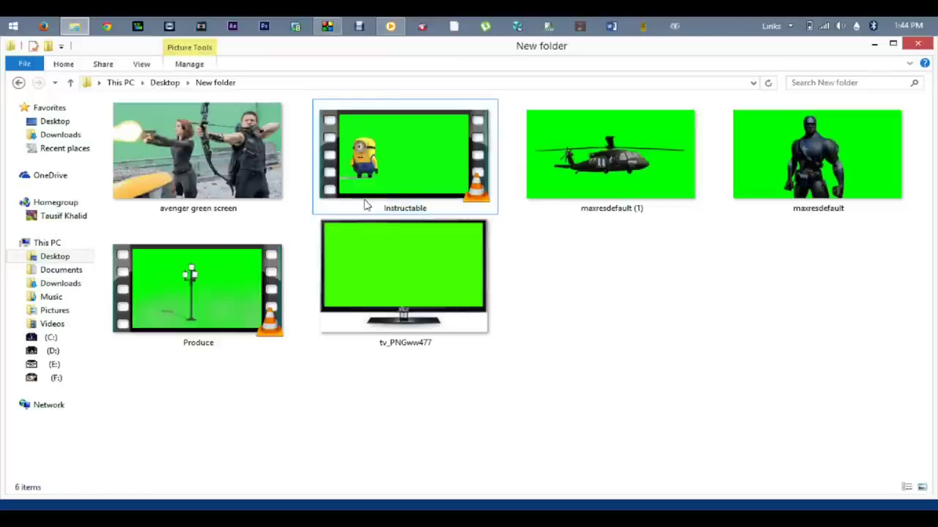
- Import all six green screen files from New folder into the PowerDirector media library
{"action": "left_click", "coordinate": [137, 25]}
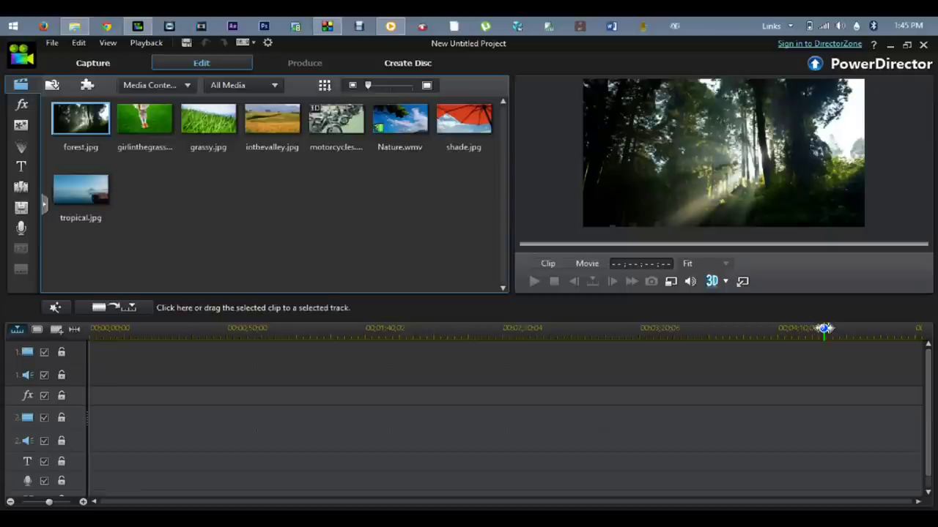
{"action": "left_click", "coordinate": [74, 27]}
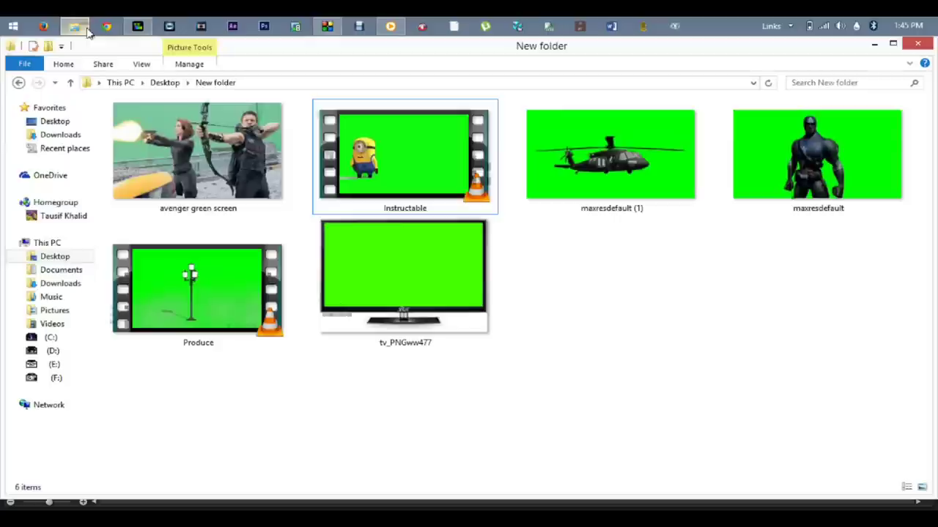
{"action": "left_click", "coordinate": [272, 317]}
{"action": "left_click_drag", "start_coordinate": [906, 171], "coordinate": [908, 168]}
{"action": "left_click_drag", "start_coordinate": [439, 189], "coordinate": [193, 126]}
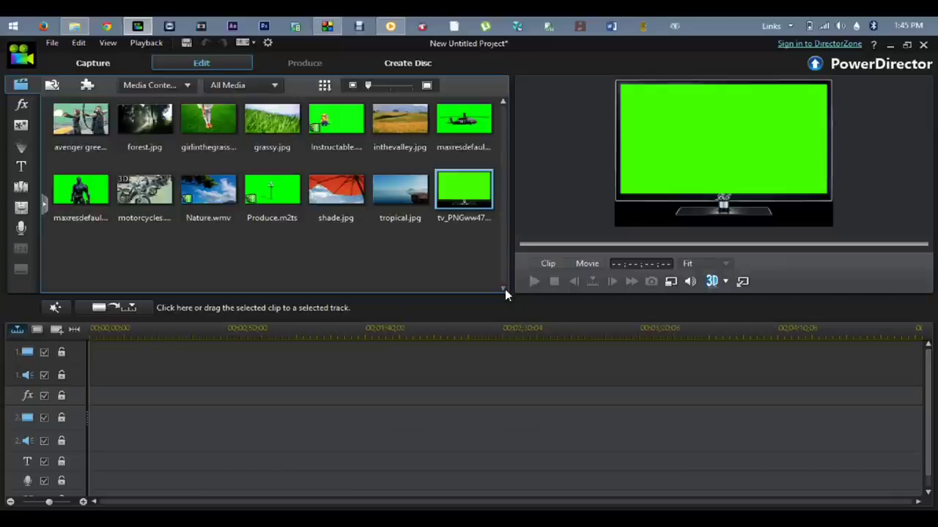
- Play a few seconds of the Instructable clip from the media library to preview it
{"action": "left_click", "coordinate": [349, 129]}
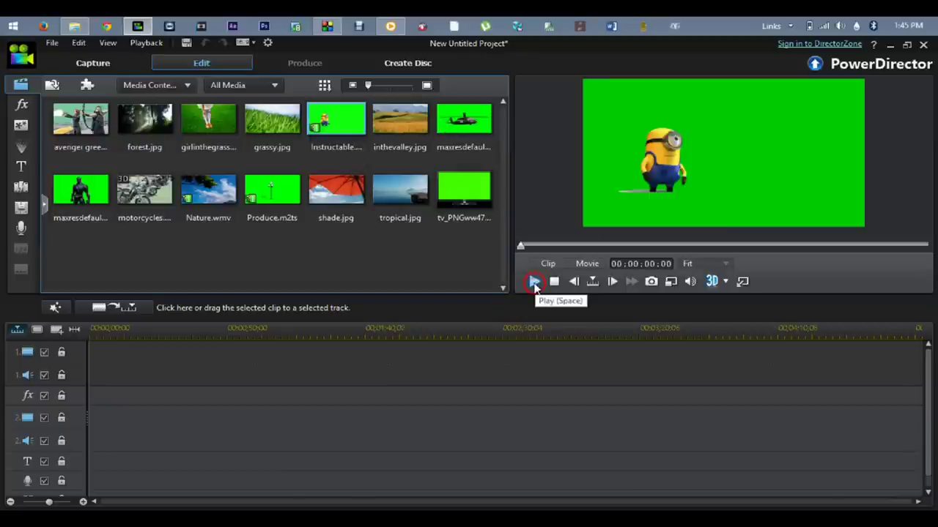
{"action": "left_click", "coordinate": [534, 283]}
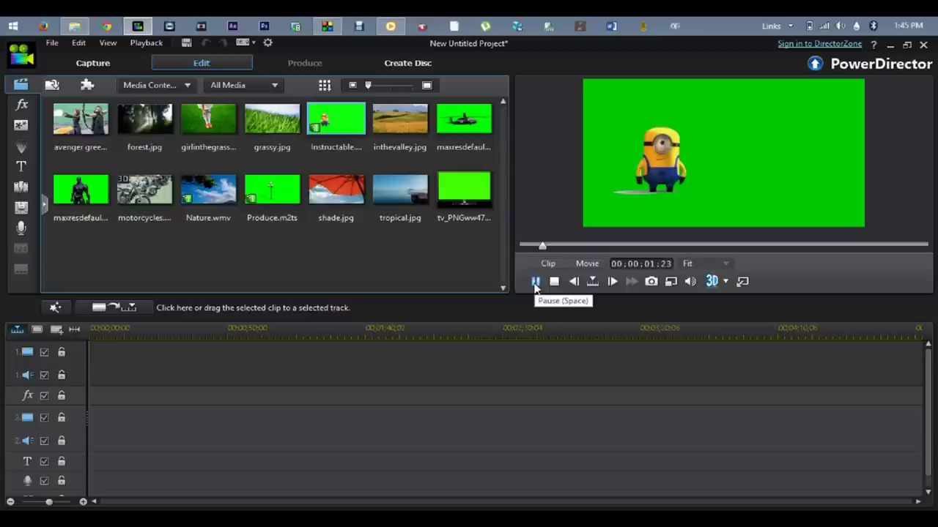
{"action": "left_click", "coordinate": [535, 283]}
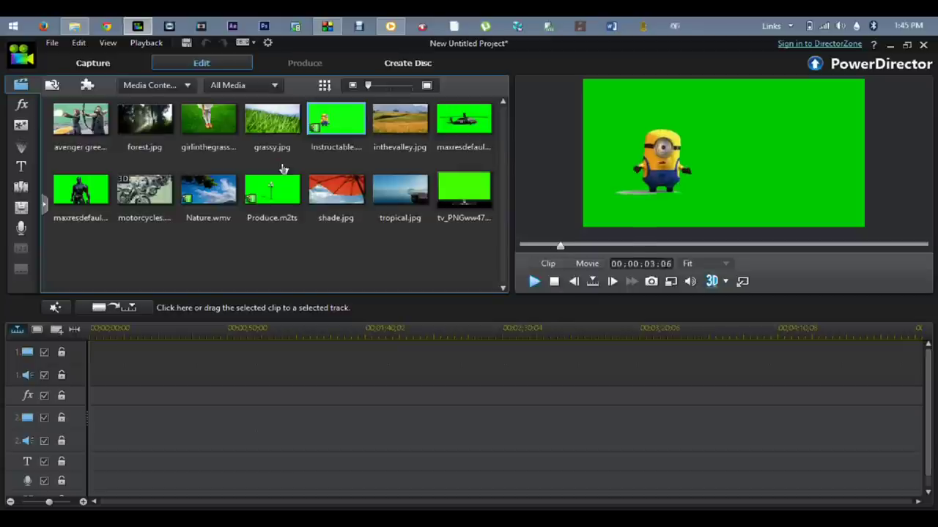
- Place inthevalley.jpg at the start of video track 1 and the Instructable clip at the start of track 2
{"action": "left_click", "coordinate": [410, 121]}
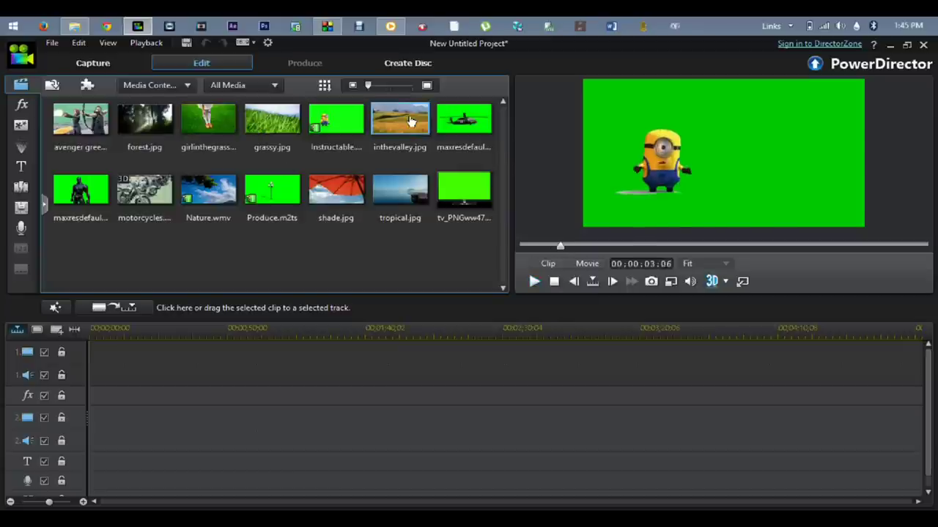
{"action": "left_click_drag", "start_coordinate": [411, 122], "coordinate": [74, 358]}
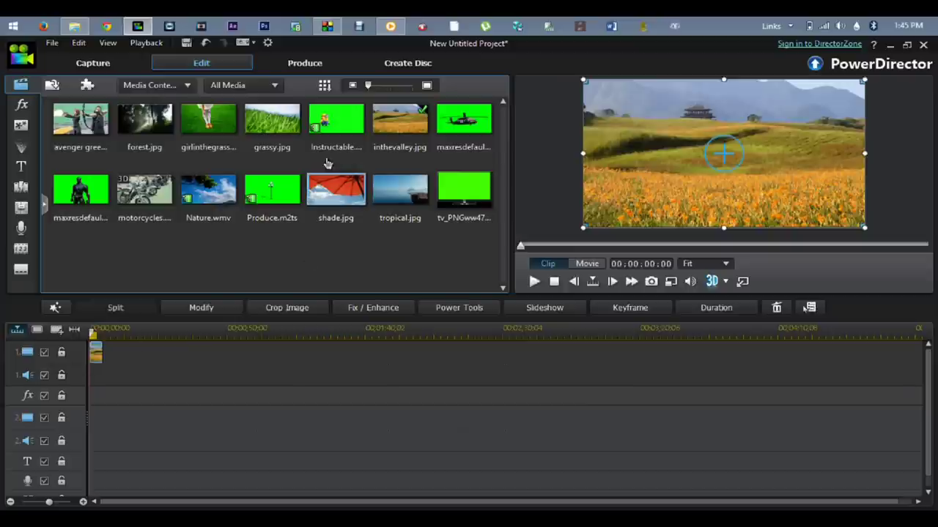
{"action": "left_click", "coordinate": [343, 124]}
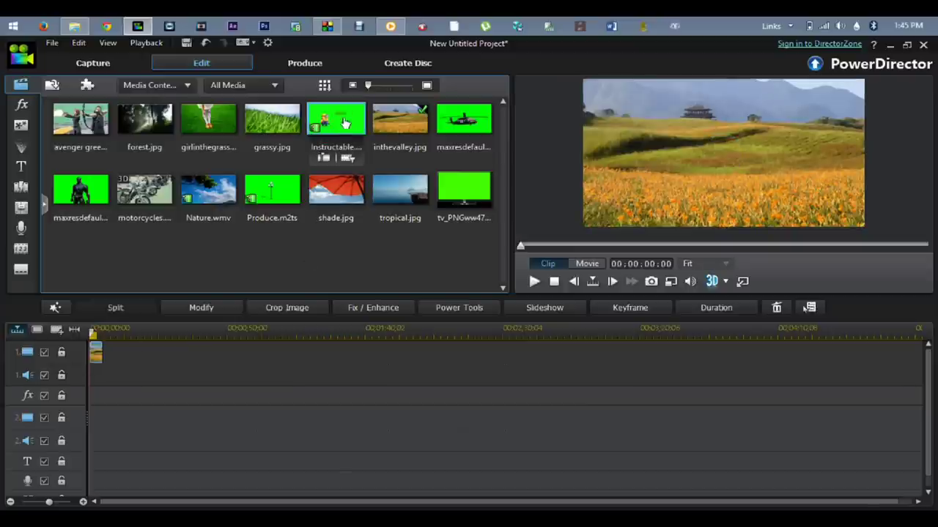
{"action": "left_click", "coordinate": [91, 426]}
{"action": "left_click_drag", "start_coordinate": [85, 420], "coordinate": [86, 420]}
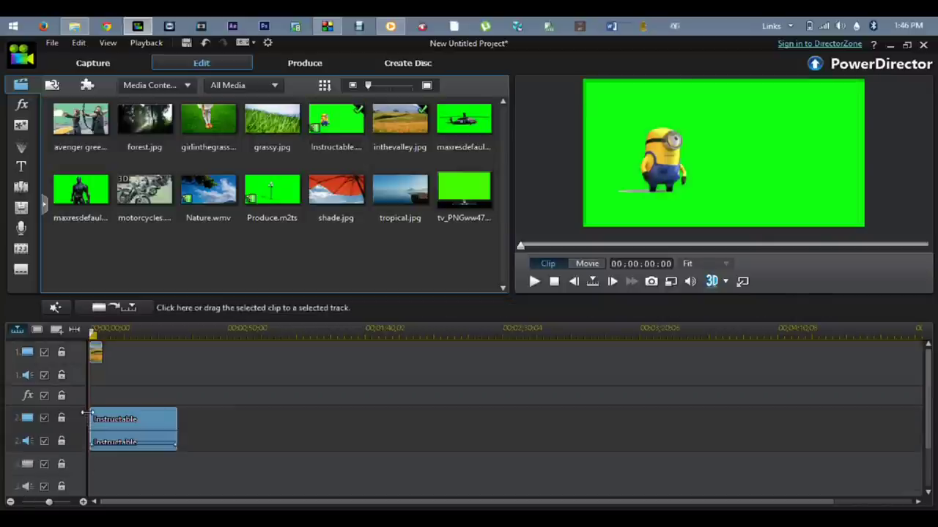
- Extend the inthevalley image on track 1 to the same end point as the Instructable clip
{"action": "left_click", "coordinate": [91, 419]}
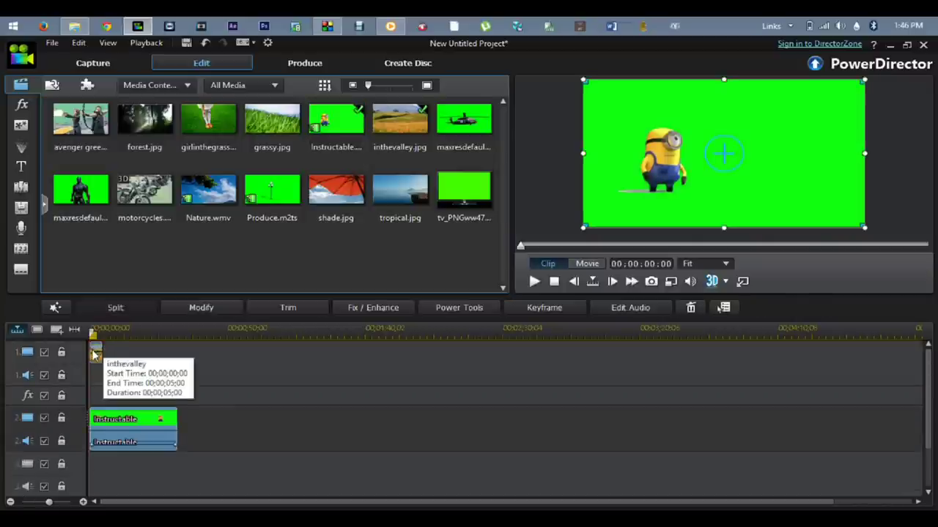
{"action": "left_click", "coordinate": [96, 352]}
{"action": "left_click_drag", "start_coordinate": [98, 352], "coordinate": [175, 377]}
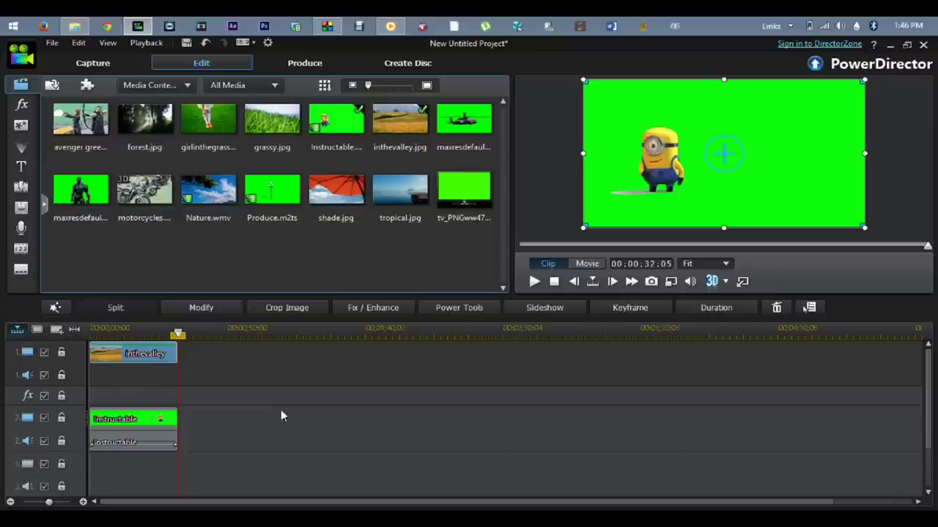
- Enable chroma key on the Instructable clip in PiP Designer, sample the green background as the key colour, and save
{"action": "left_click", "coordinate": [149, 441]}
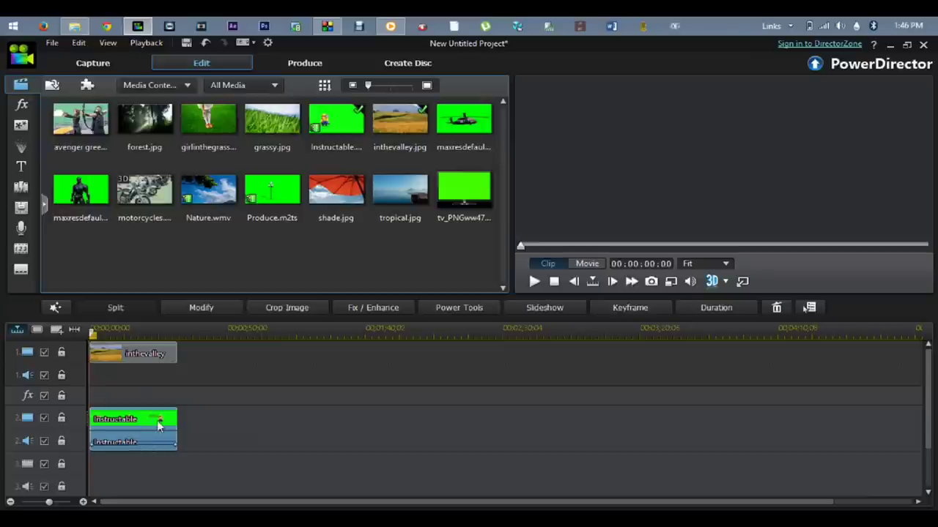
{"action": "left_click", "coordinate": [157, 420]}
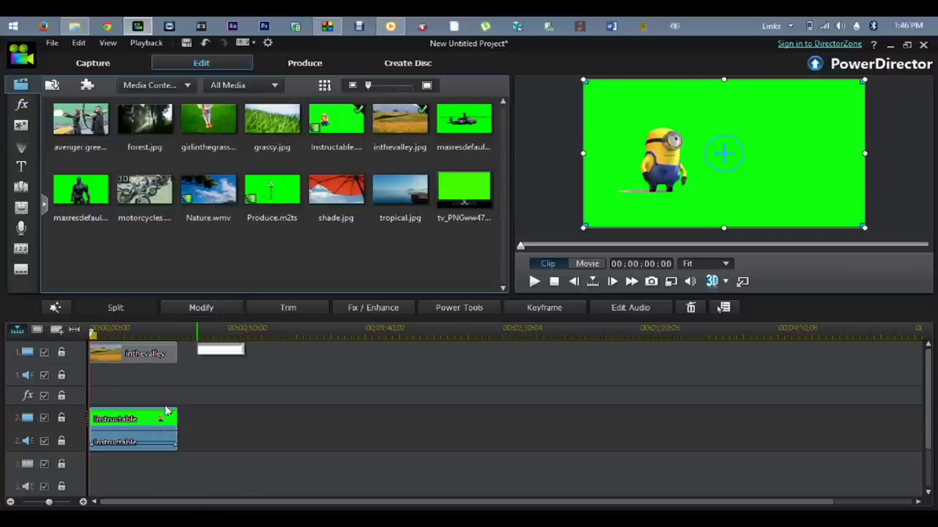
{"action": "left_click", "coordinate": [217, 310]}
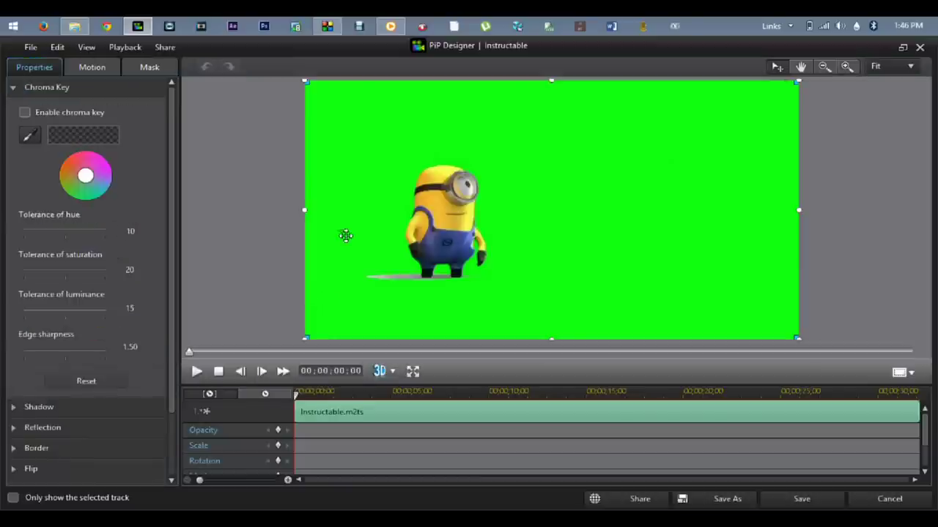
{"action": "left_click", "coordinate": [16, 88]}
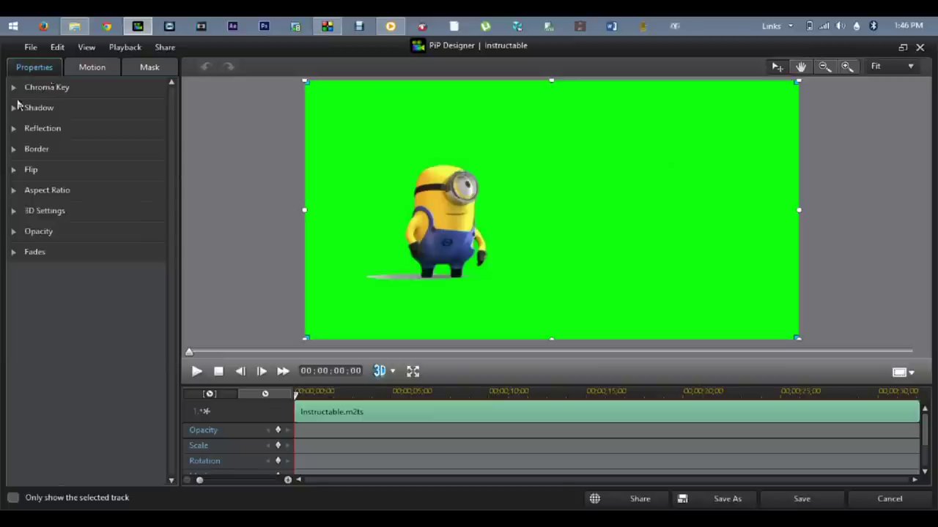
{"action": "left_click", "coordinate": [13, 92]}
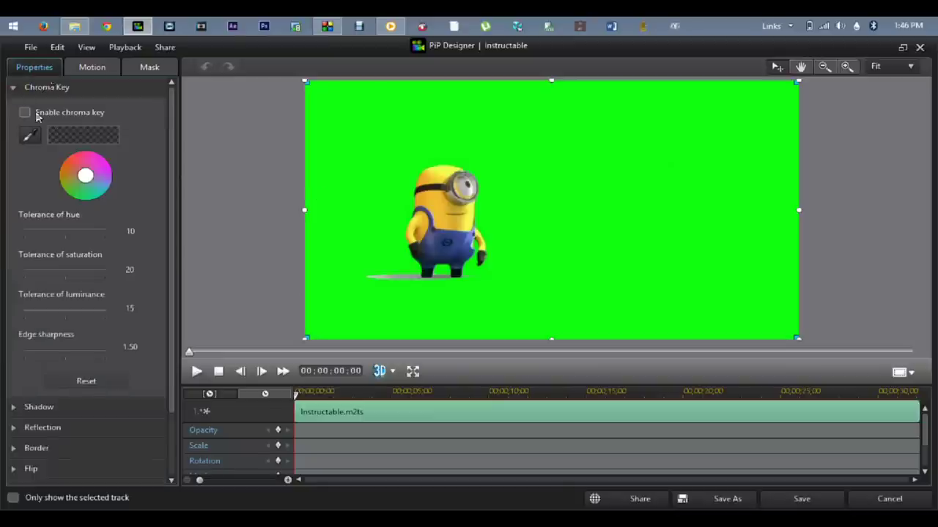
{"action": "left_click", "coordinate": [25, 114]}
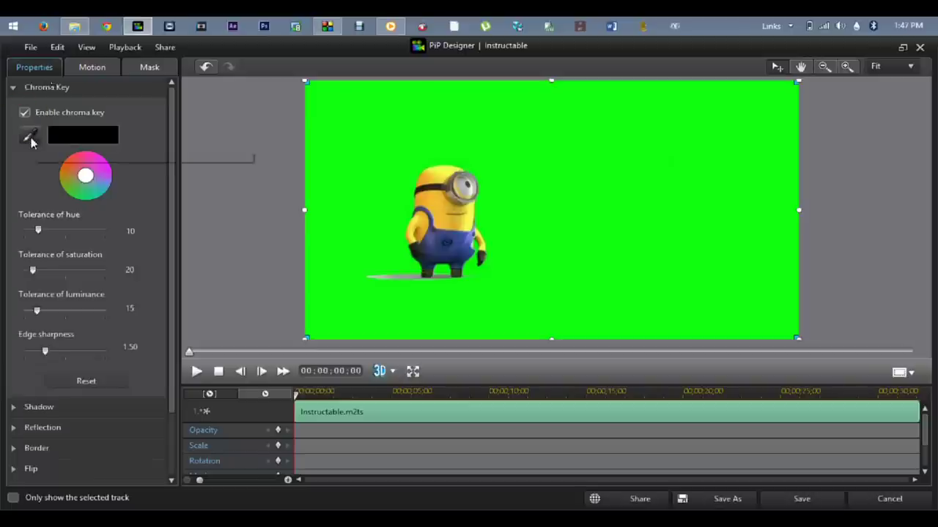
{"action": "left_click", "coordinate": [30, 138]}
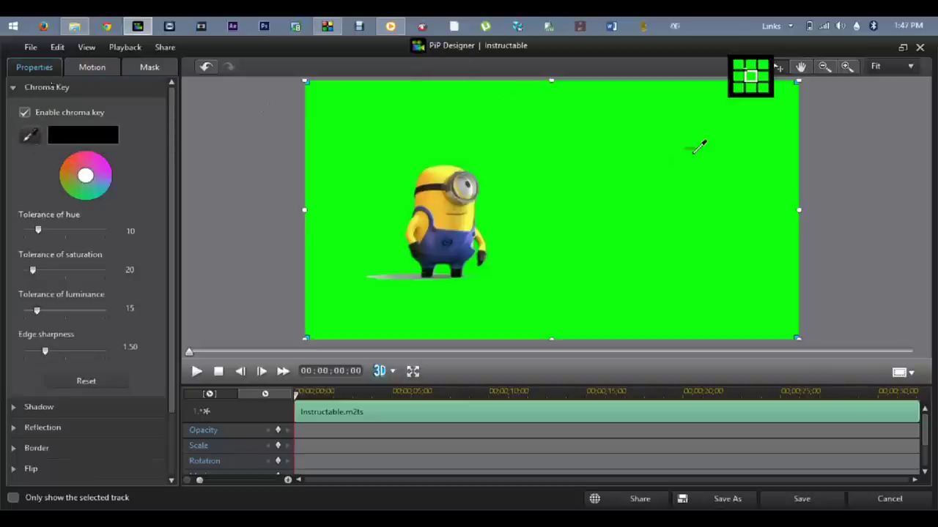
{"action": "left_click", "coordinate": [650, 175]}
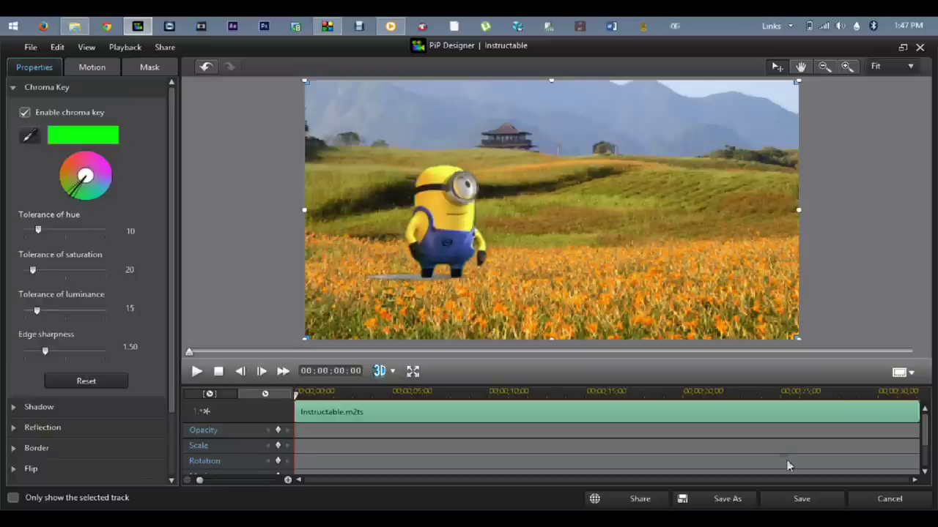
{"action": "left_click", "coordinate": [810, 499]}
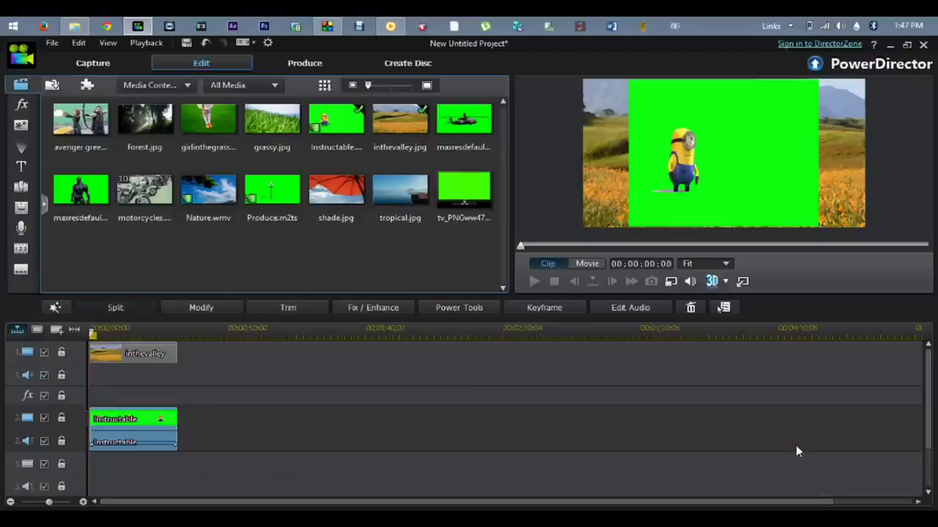
- Play the first few seconds of the whole movie to check the keyed minion over the valley background
{"action": "left_click", "coordinate": [156, 432]}
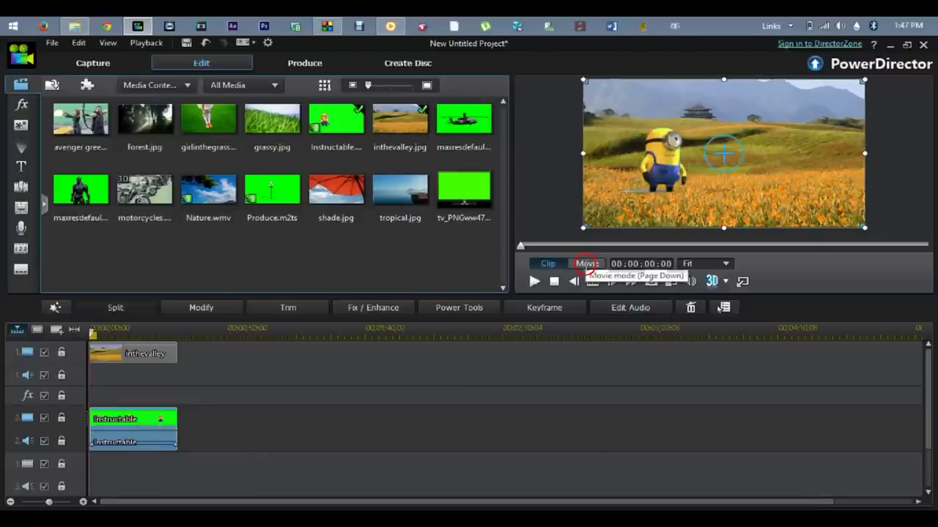
{"action": "left_click", "coordinate": [594, 263]}
{"action": "left_click", "coordinate": [534, 282]}
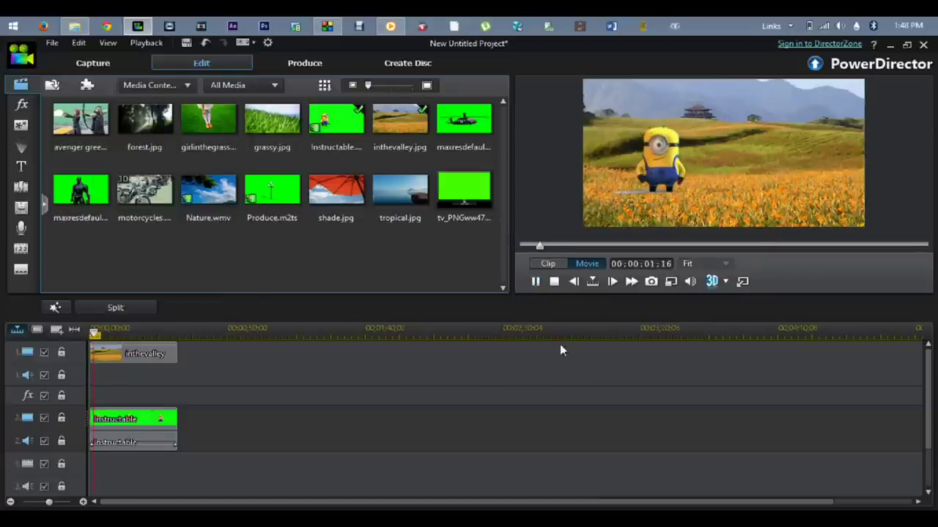
{"action": "left_click", "coordinate": [534, 282]}
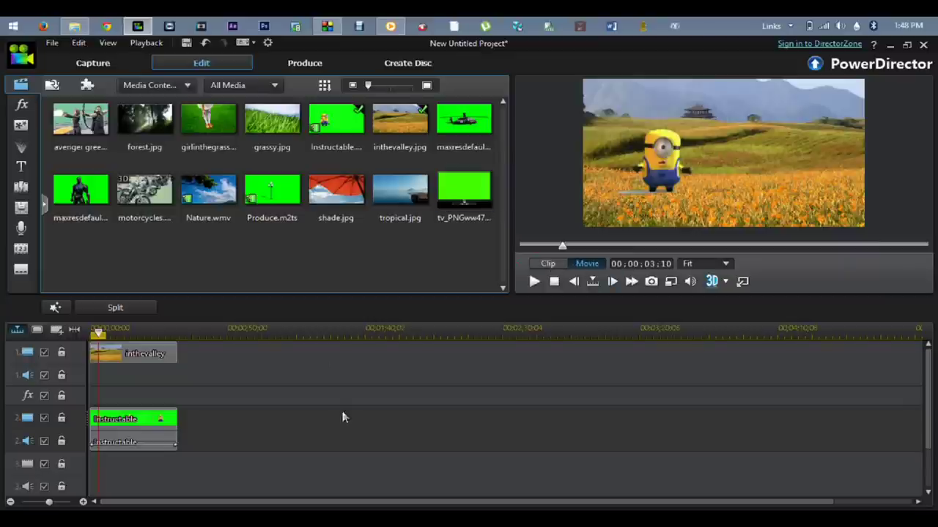
- Move the Instructable clip down to track 3 and place the tv_PNGww477 image at the start of track 2
{"action": "mouse_move", "coordinate": [226, 418]}
{"action": "left_mouse_down"}
{"action": "mouse_move", "coordinate": [130, 446]}
{"action": "mouse_move", "coordinate": [115, 460]}
{"action": "mouse_move", "coordinate": [138, 436]}
{"action": "mouse_move", "coordinate": [130, 485]}
{"action": "left_mouse_up"}
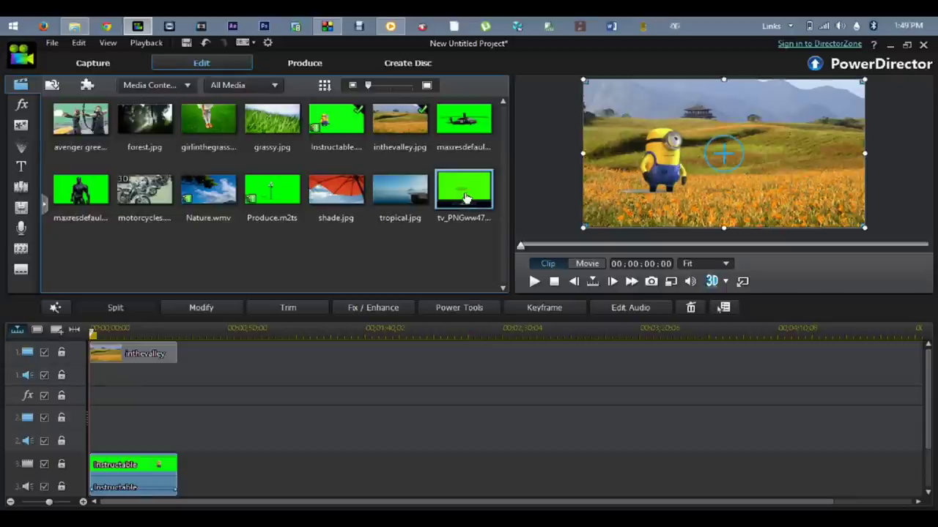
{"action": "left_click_drag", "start_coordinate": [463, 212], "coordinate": [84, 429]}
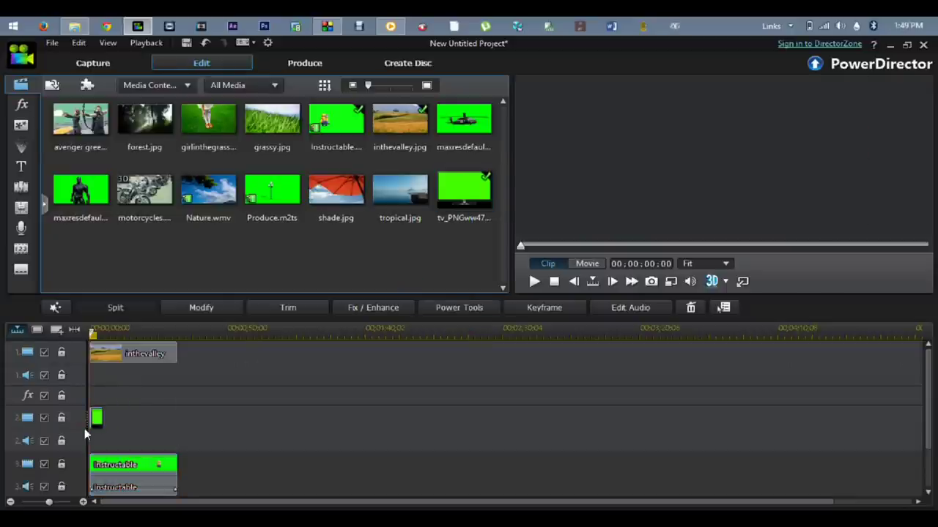
- Extend the tv_PNGww477 image on track 2 to end together with the valley and minion clips
{"action": "left_click", "coordinate": [98, 417]}
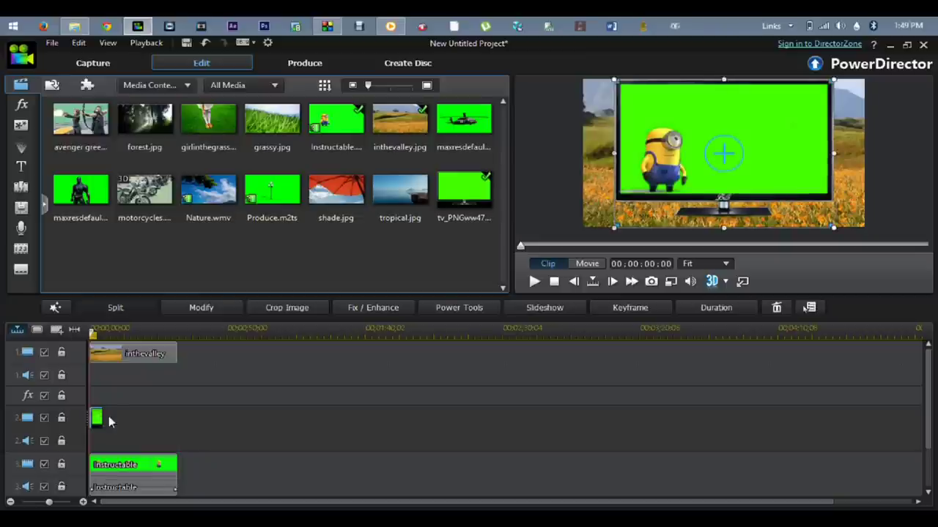
{"action": "left_click_drag", "start_coordinate": [101, 418], "coordinate": [177, 429]}
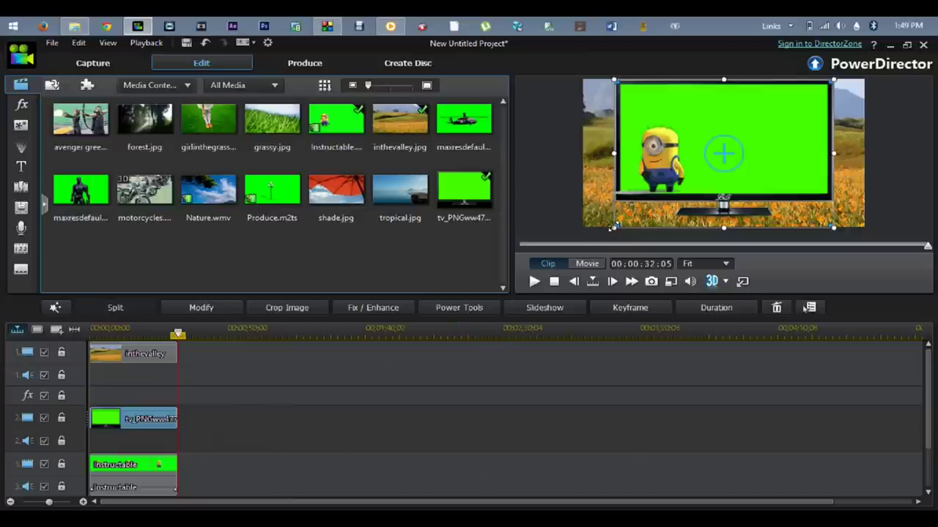
- Shrink the TV image into the valley's upper-right area, and move the minion clip onto its screen in PiP Designer, saving the change
{"action": "left_click_drag", "start_coordinate": [612, 227], "coordinate": [685, 178]}
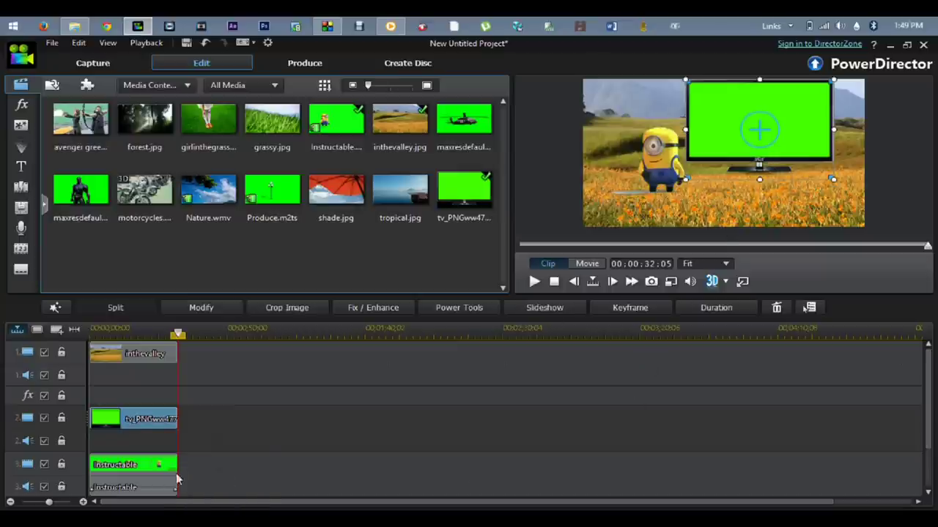
{"action": "left_click", "coordinate": [133, 475]}
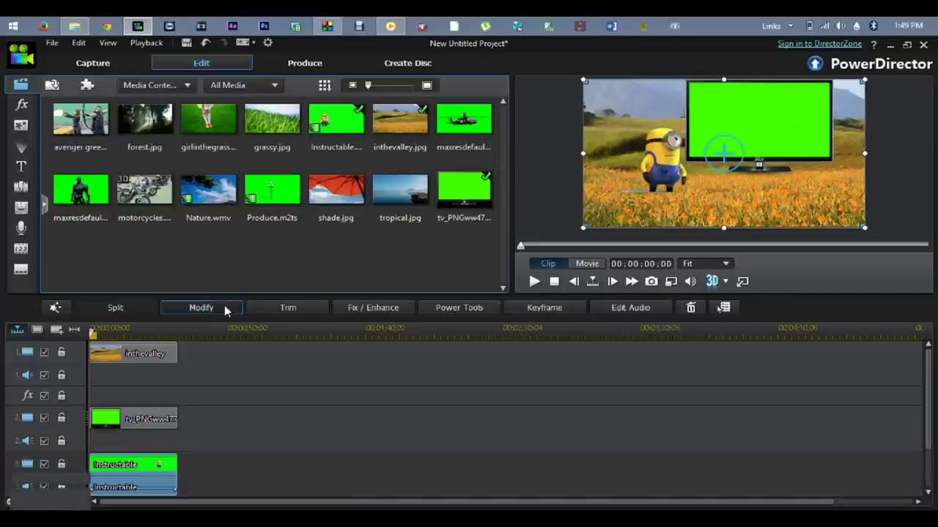
{"action": "left_click", "coordinate": [201, 307]}
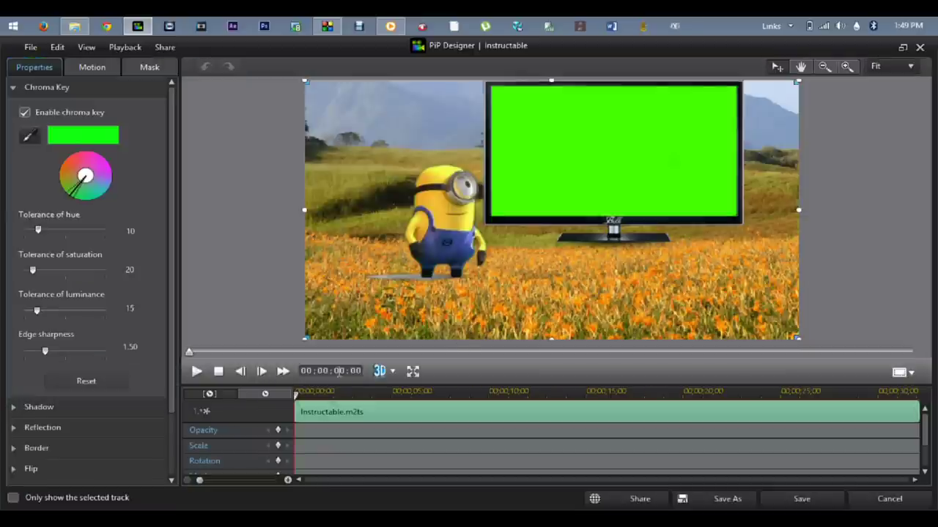
{"action": "left_click", "coordinate": [413, 270]}
{"action": "left_click_drag", "start_coordinate": [447, 245], "coordinate": [631, 176]}
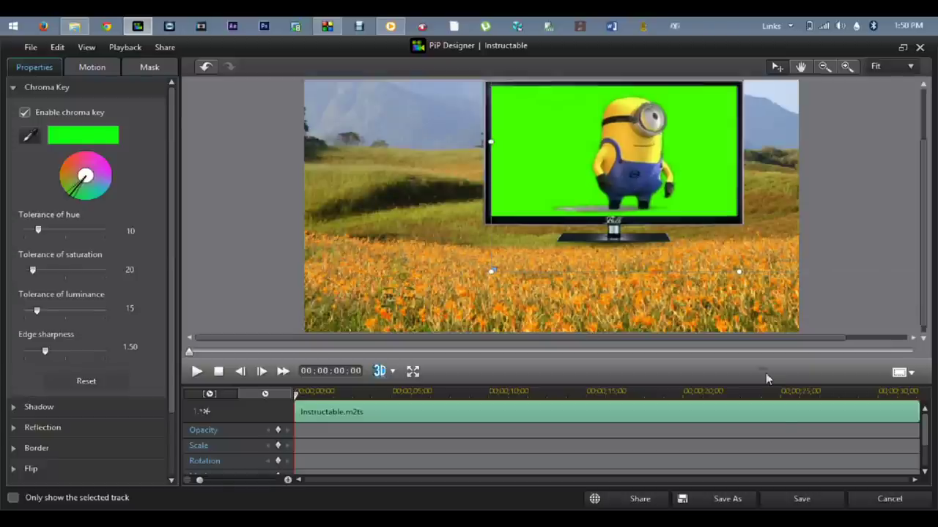
{"action": "left_click", "coordinate": [817, 504]}
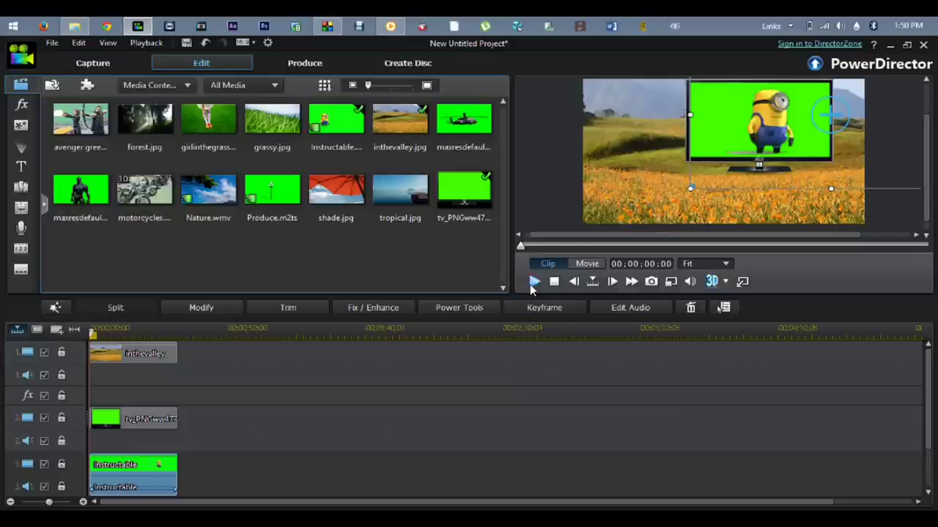
- Play the Instructable clip to check the minion on the TV screen over the valley background
{"action": "key", "text": "space"}
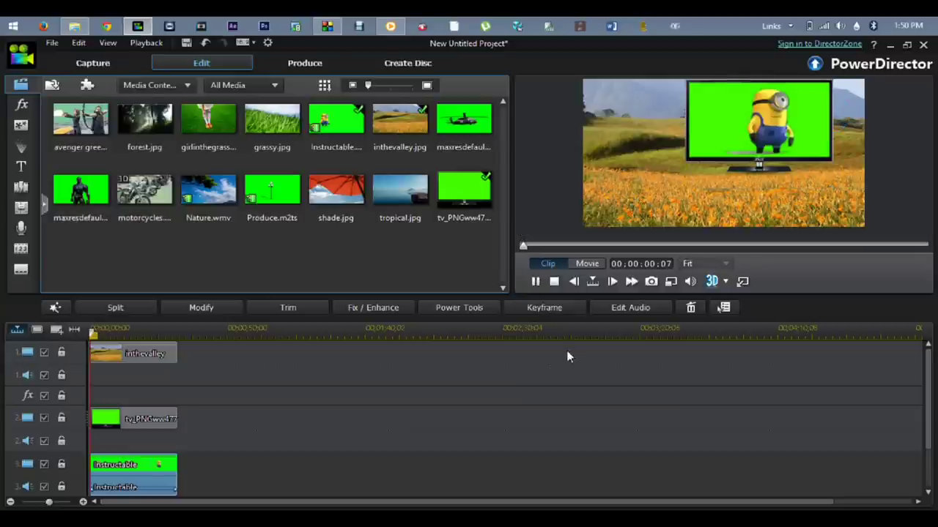
{"action": "left_click", "coordinate": [535, 282]}
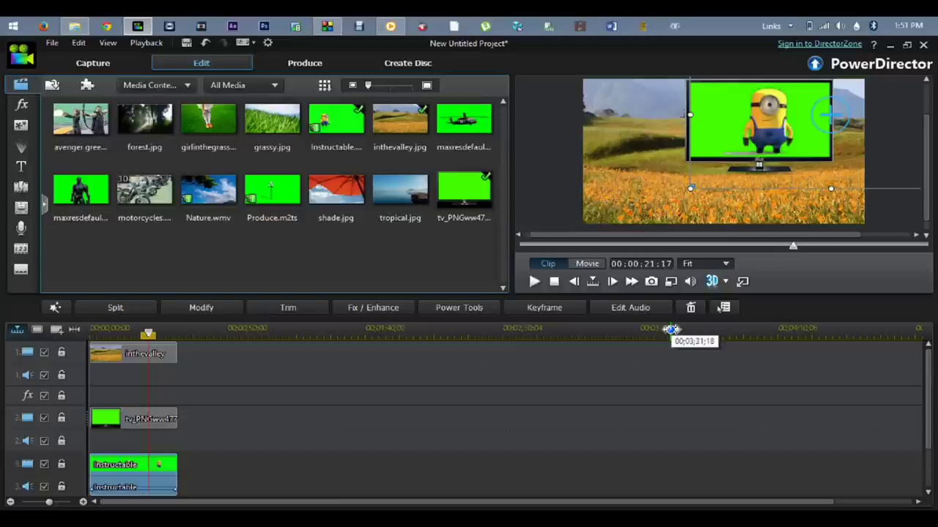
{"action": "left_click", "coordinate": [671, 330]}
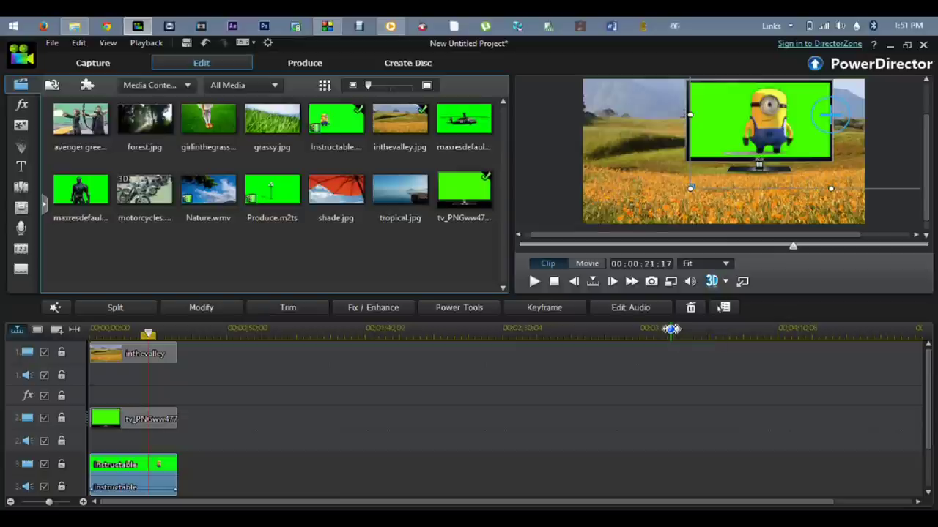
- Remove the tv_PNGww477 image from track 2
{"action": "scroll", "coordinate": [183, 447], "scroll_direction": "down", "scroll_amount": 2}
{"action": "left_click", "coordinate": [174, 365]}
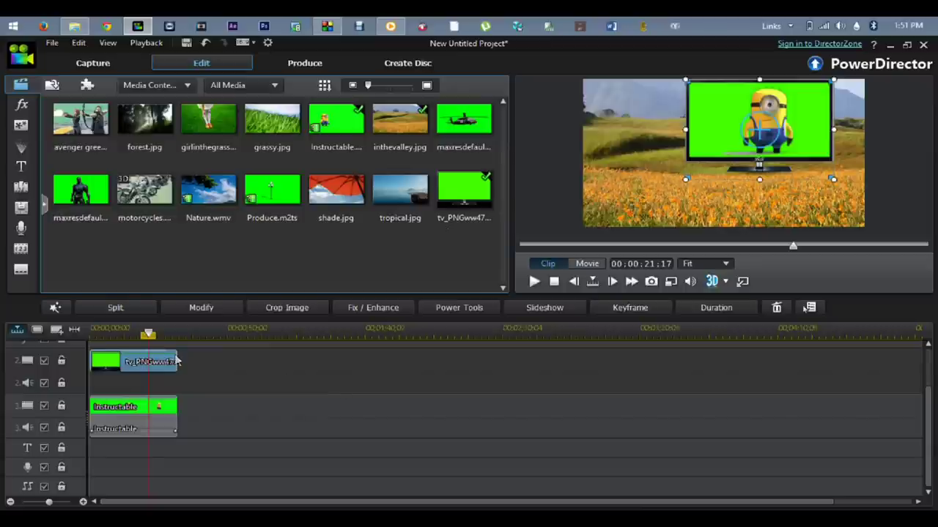
{"action": "right_click", "coordinate": [158, 369]}
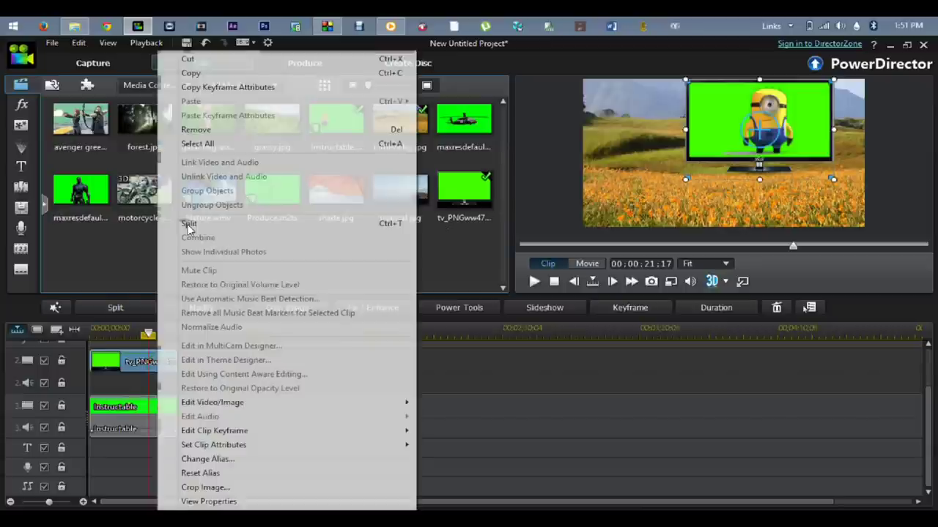
{"action": "left_click", "coordinate": [248, 136]}
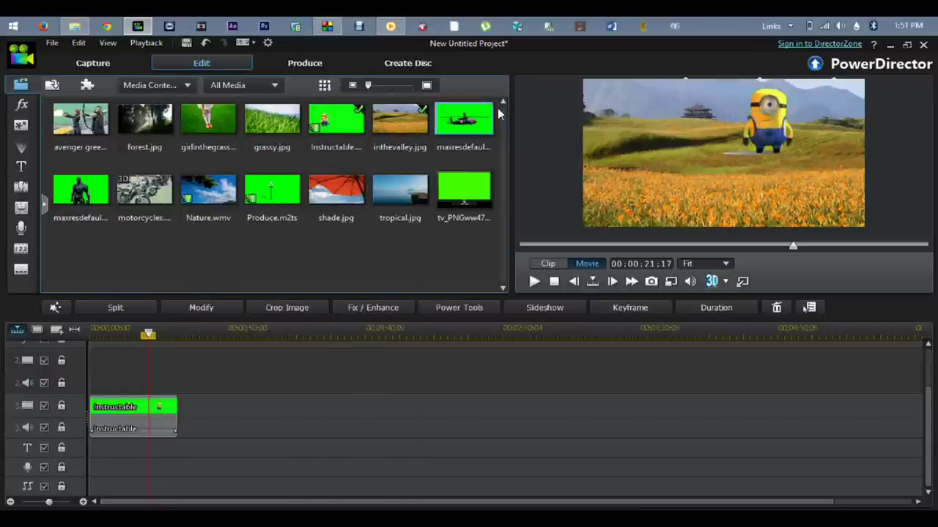
- Place the maxresdefault (1) helicopter image at the start of track 2 and extend it to end at 00;00;32;05
{"action": "left_click_drag", "start_coordinate": [471, 119], "coordinate": [83, 385]}
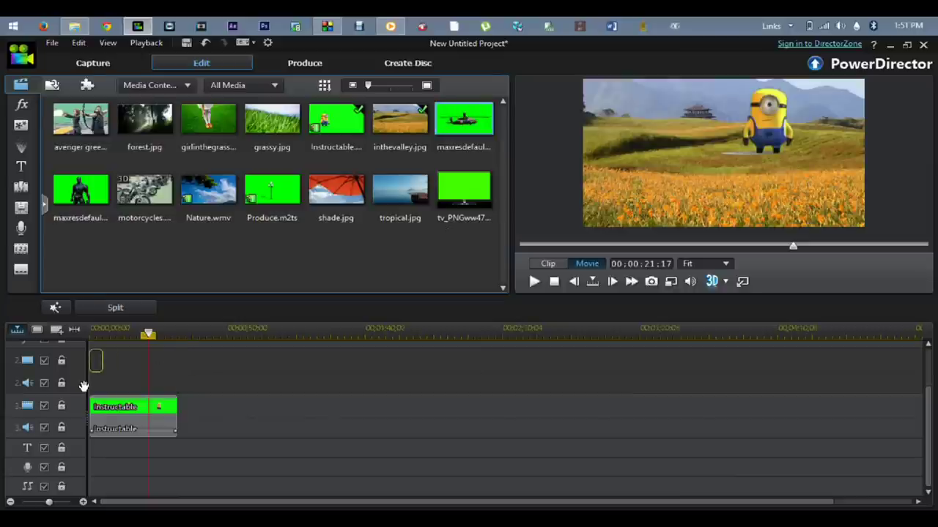
{"action": "left_click_drag", "start_coordinate": [103, 360], "coordinate": [174, 368]}
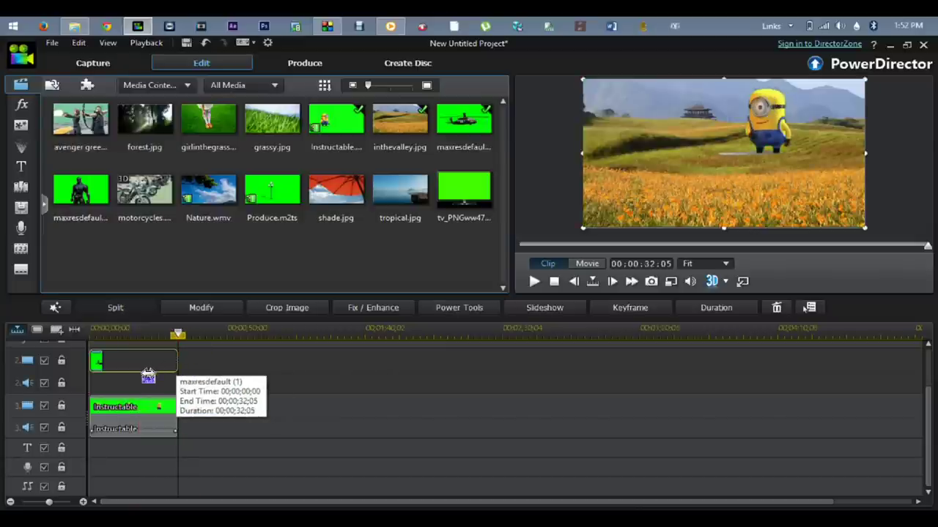
{"action": "left_click", "coordinate": [148, 375]}
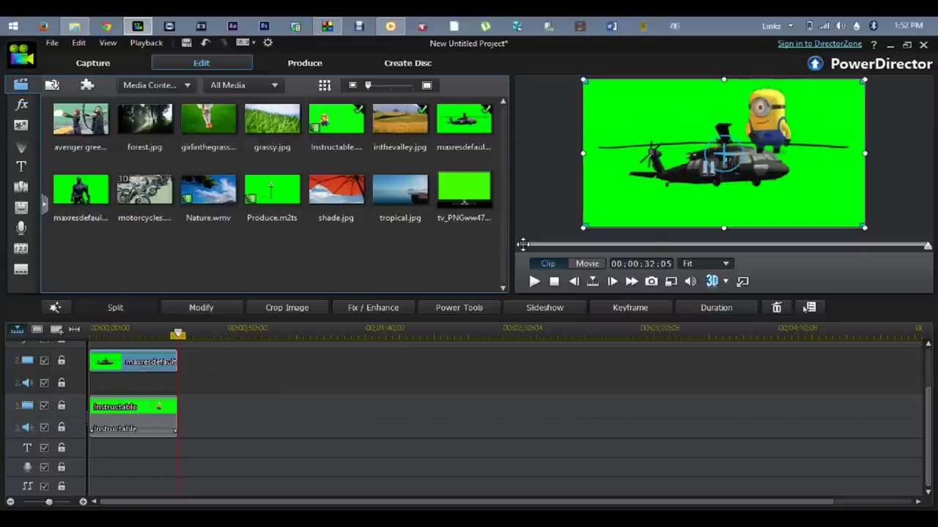
- Enable chroma key on the helicopter image in PiP Designer, sample its green background as the key colour, and save
{"action": "left_click", "coordinate": [218, 314]}
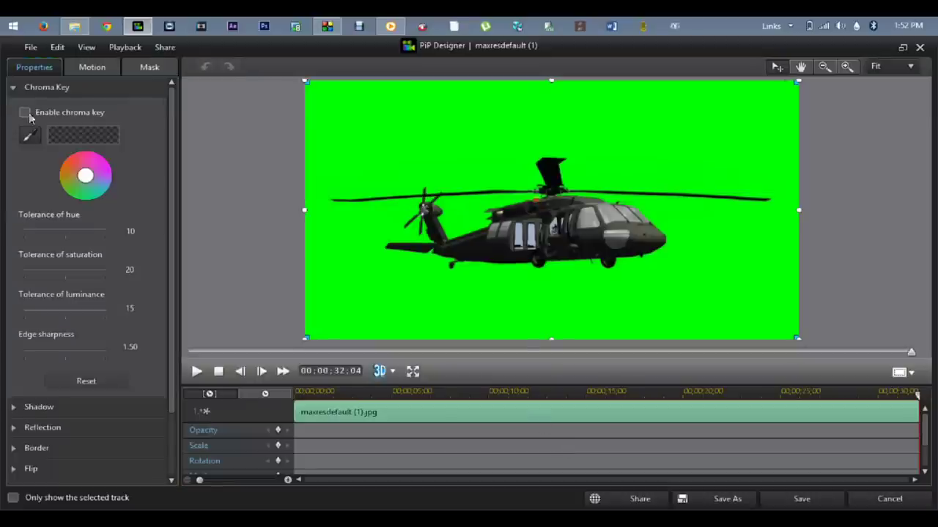
{"action": "left_click", "coordinate": [24, 112]}
{"action": "left_click", "coordinate": [30, 135]}
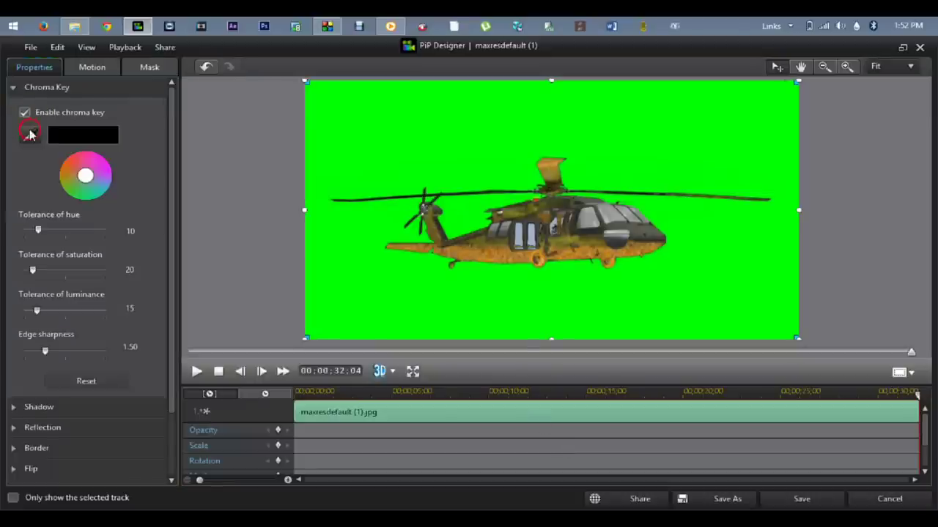
{"action": "left_click", "coordinate": [349, 130]}
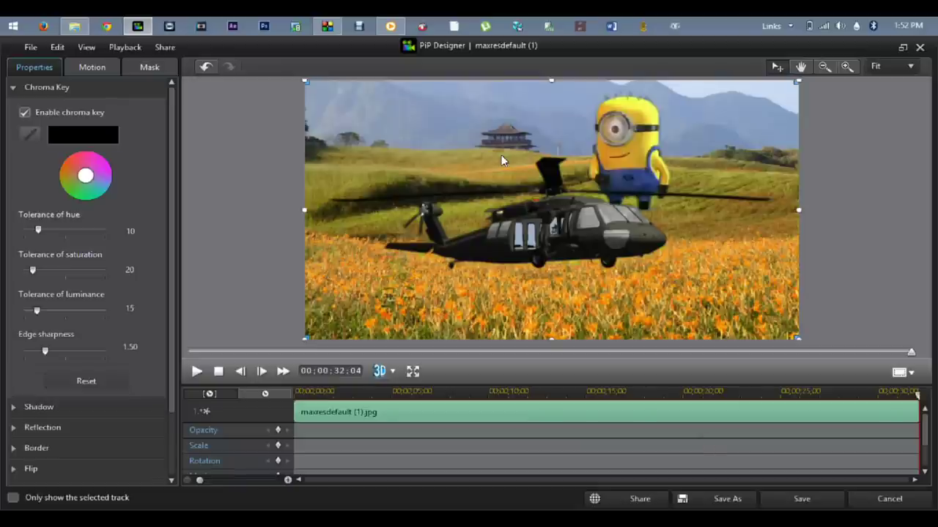
{"action": "left_click", "coordinate": [803, 501]}
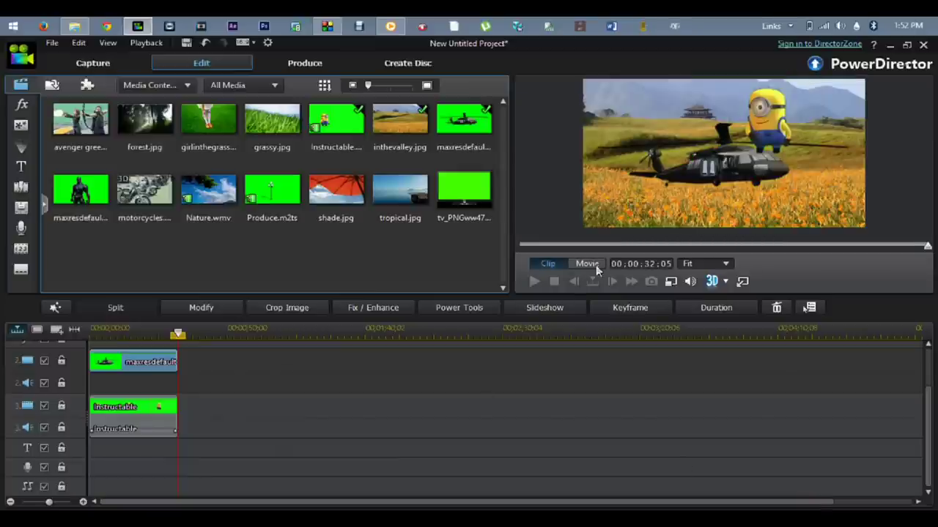
- Move the helicopter image up and to the left in the preview, beside the minion in the sky area
{"action": "left_click", "coordinate": [145, 374]}
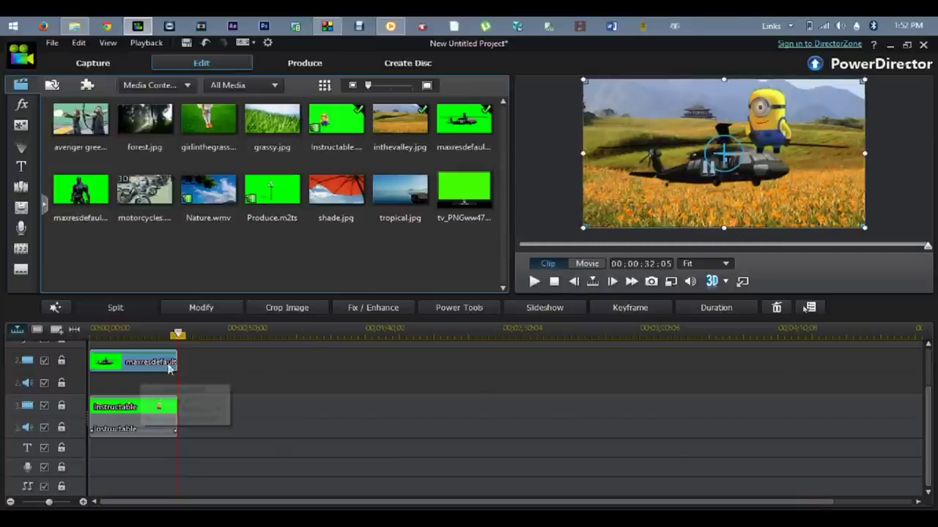
{"action": "left_click_drag", "start_coordinate": [725, 157], "coordinate": [684, 107]}
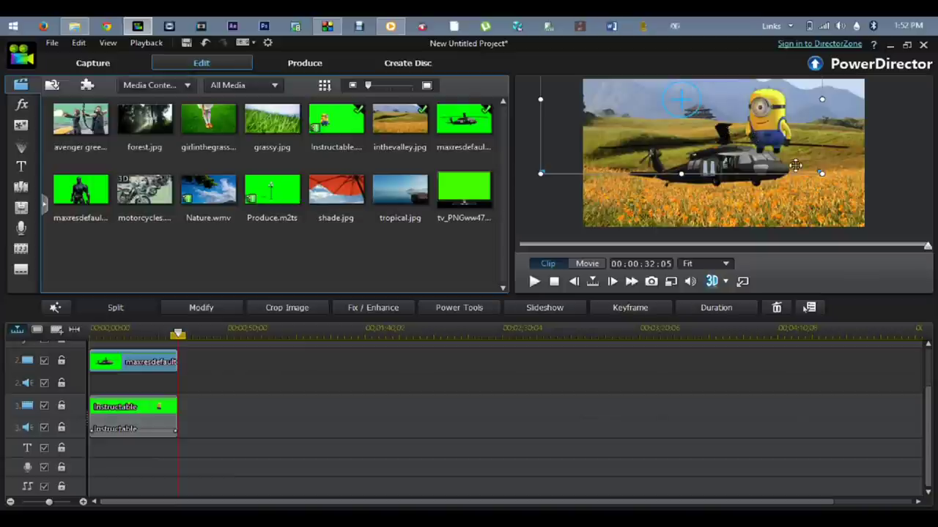
{"action": "left_click_drag", "start_coordinate": [794, 162], "coordinate": [755, 170]}
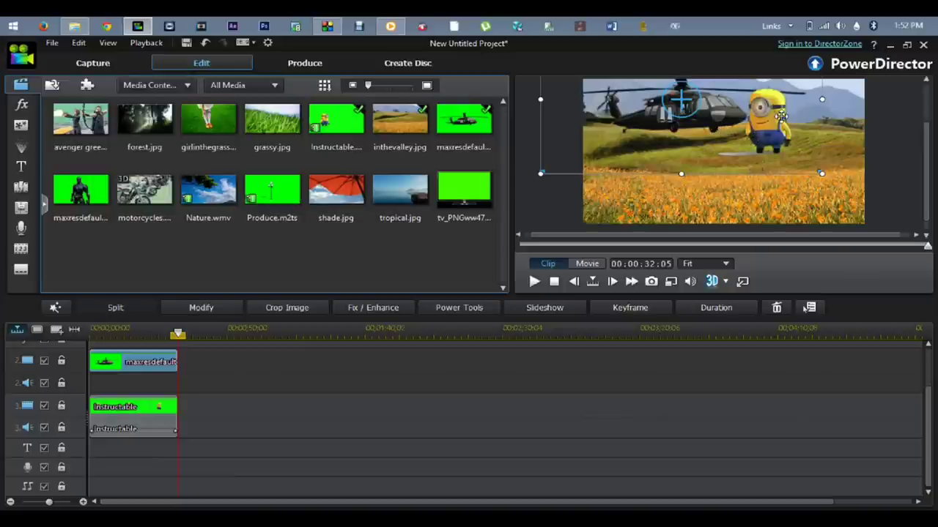
- Select the Instructable minion clip on track 3
{"action": "left_click", "coordinate": [123, 431]}
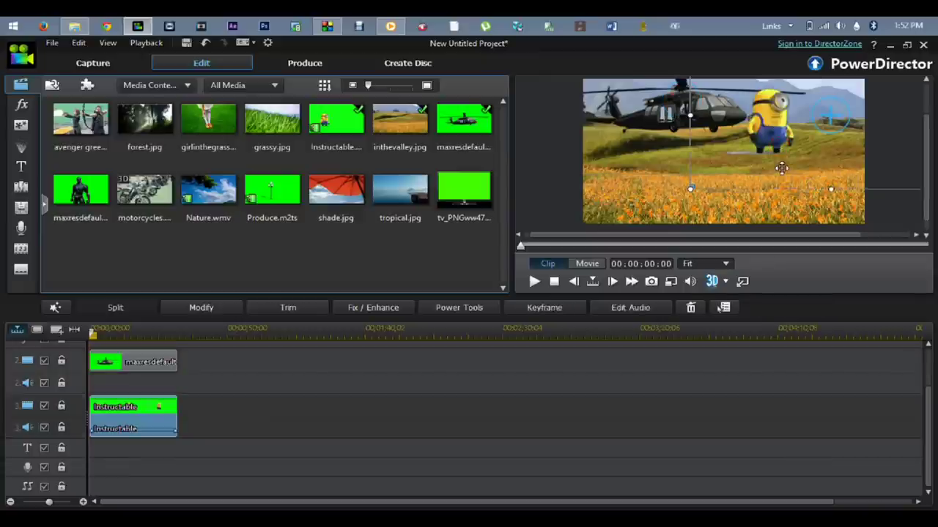